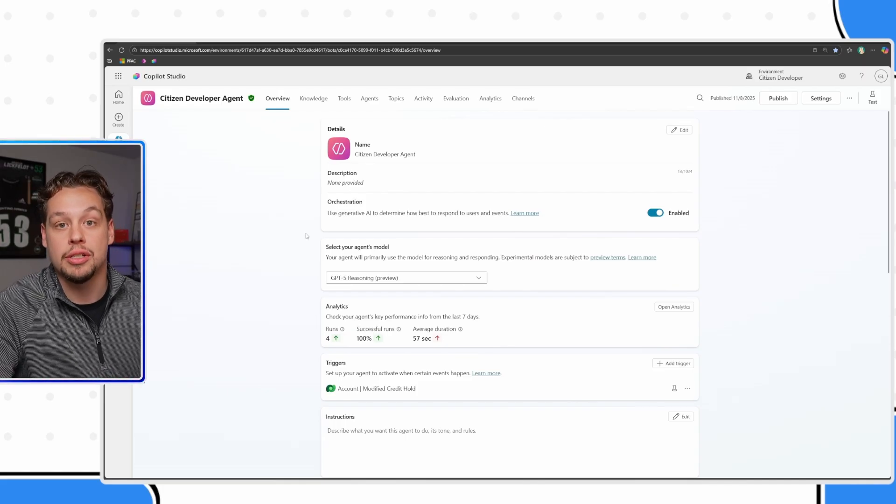
- Open the agent's Account Credit Review topic and review its flow through to the final message node
{"action": "left_click", "coordinate": [396, 98]}
{"action": "left_click", "coordinate": [202, 186]}
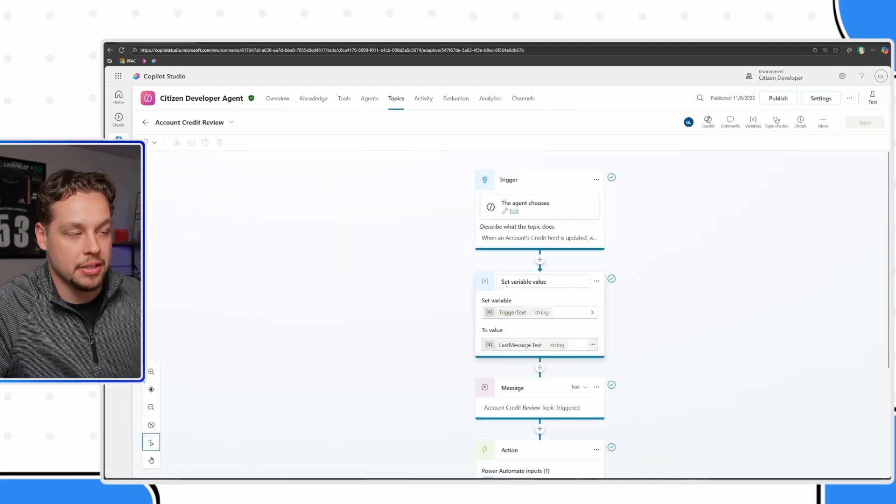
{"action": "scroll", "coordinate": [517, 370], "scroll_direction": "down", "scroll_amount": 5}
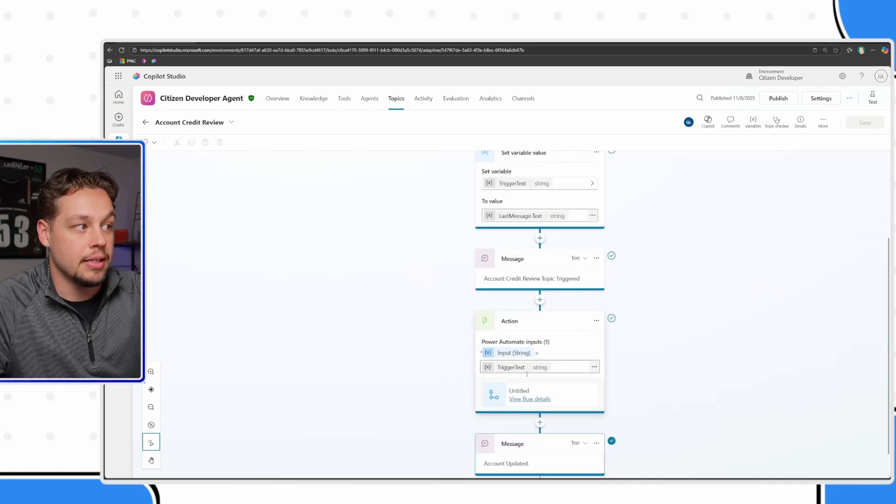
{"action": "scroll", "coordinate": [526, 377], "scroll_direction": "down", "scroll_amount": 1}
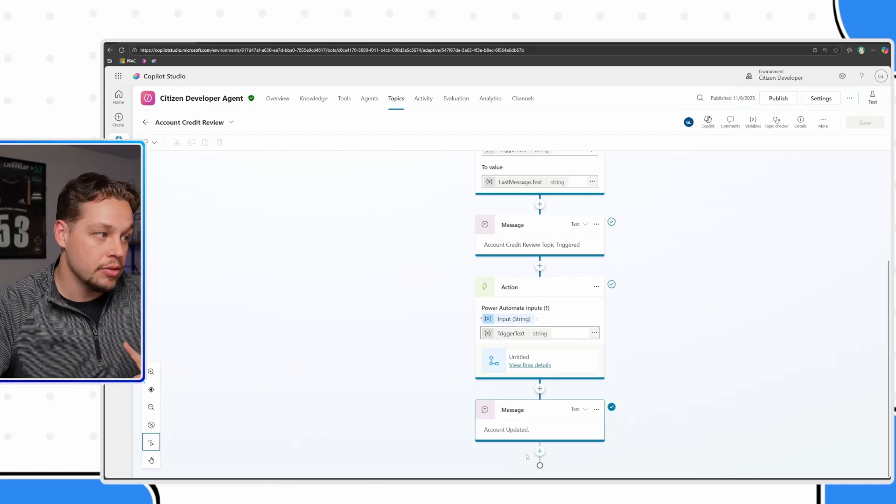
- Add the Office 365 Outlook "Send an email (V2)" action as a new tool, starting after the topic's final message
{"action": "left_click", "coordinate": [540, 451]}
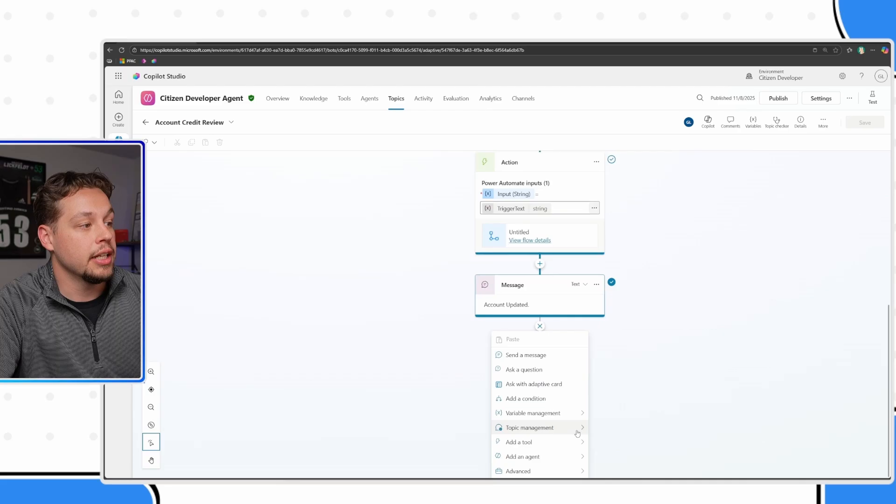
{"action": "mouse_move", "coordinate": [549, 448]}
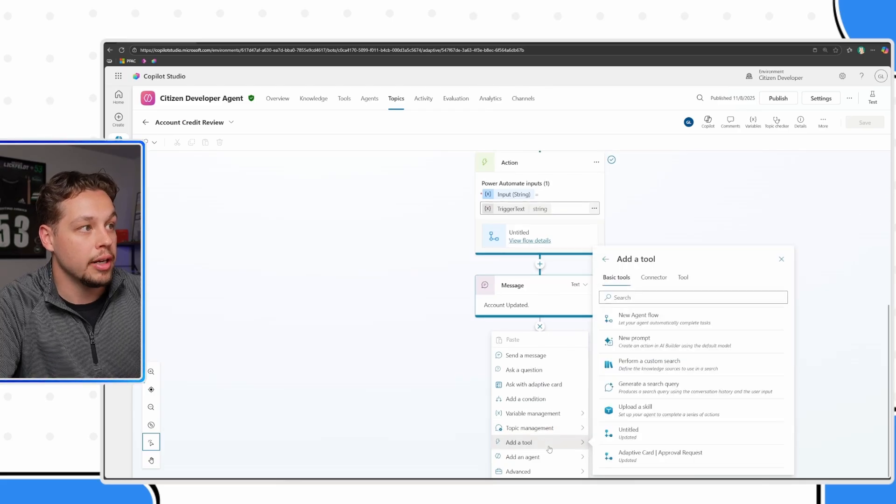
{"action": "left_click", "coordinate": [683, 277]}
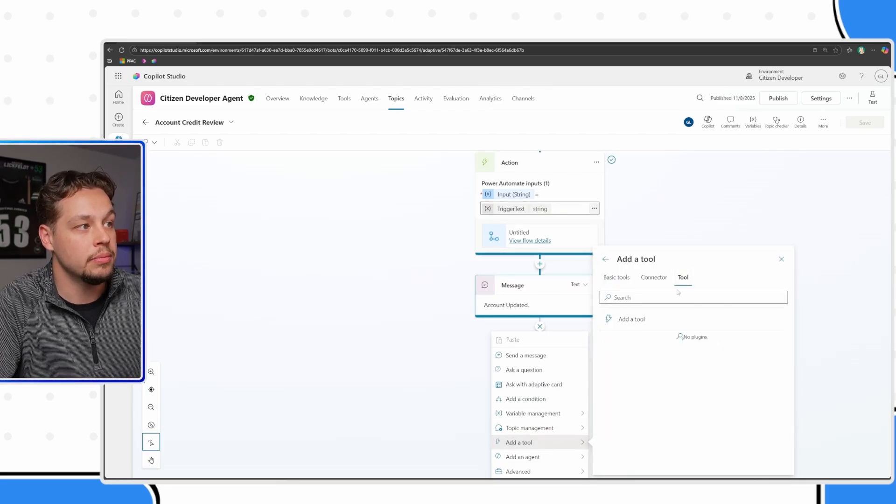
{"action": "left_click", "coordinate": [636, 321]}
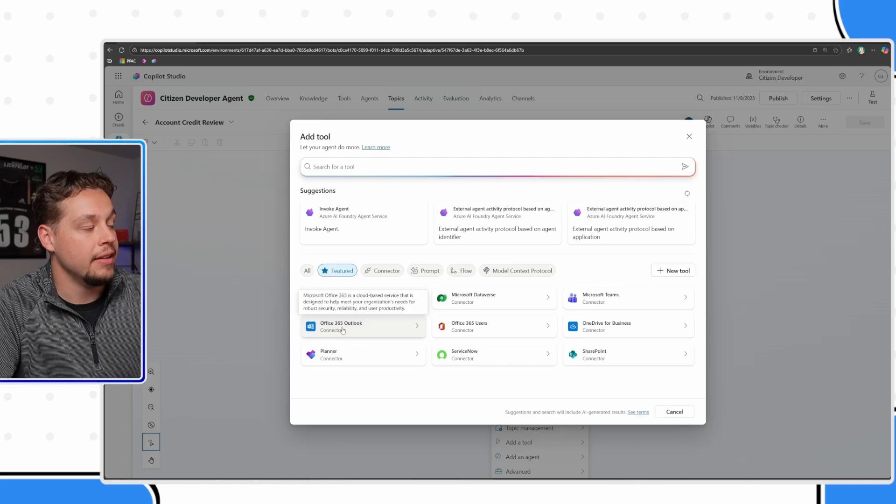
{"action": "left_click", "coordinate": [355, 331]}
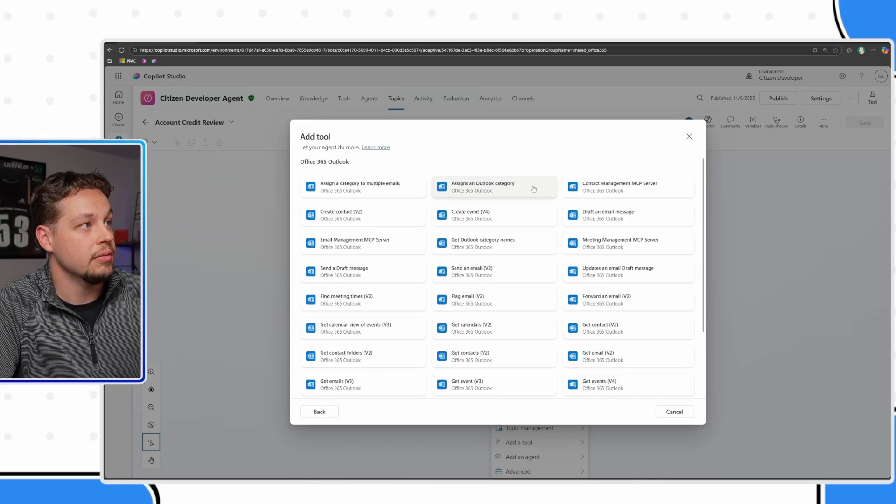
{"action": "scroll", "coordinate": [579, 240], "scroll_direction": "down", "scroll_amount": 2}
{"action": "scroll", "coordinate": [578, 242], "scroll_direction": "down", "scroll_amount": 1}
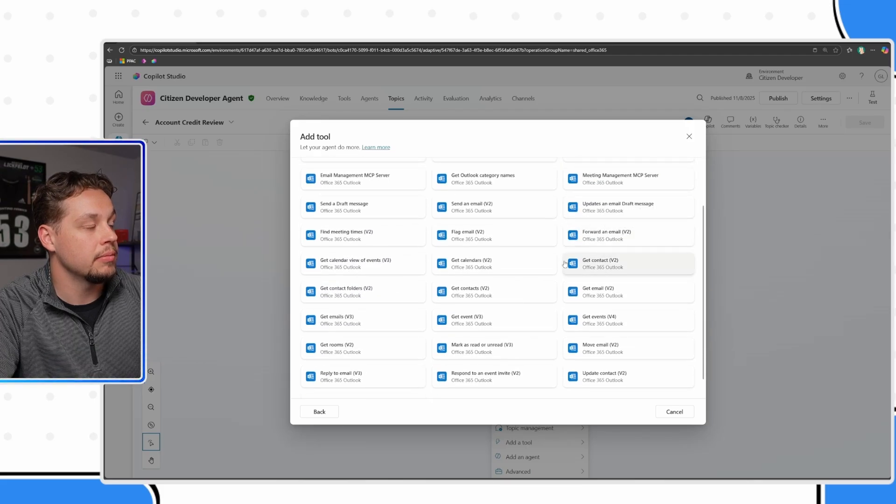
{"action": "scroll", "coordinate": [559, 271], "scroll_direction": "up", "scroll_amount": 3}
{"action": "left_click", "coordinate": [494, 276]}
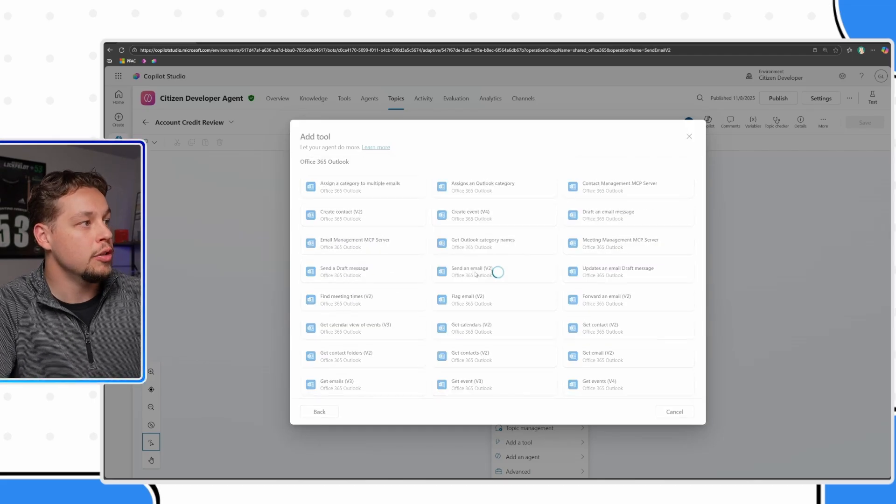
{"action": "left_click", "coordinate": [614, 412]}
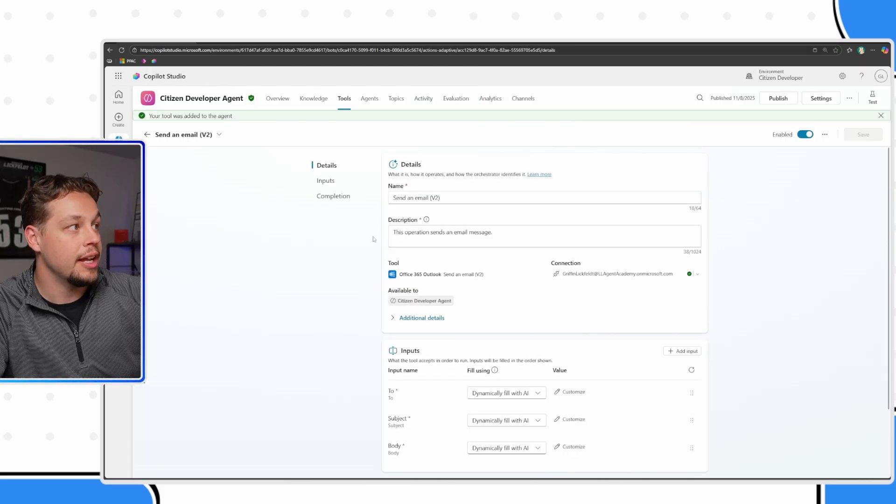
- Expand the tool's additional details and replace its description with instructions for a Credit Hold update email linking the Dataverse account and urging review and necessary steps
{"action": "left_click", "coordinate": [393, 319]}
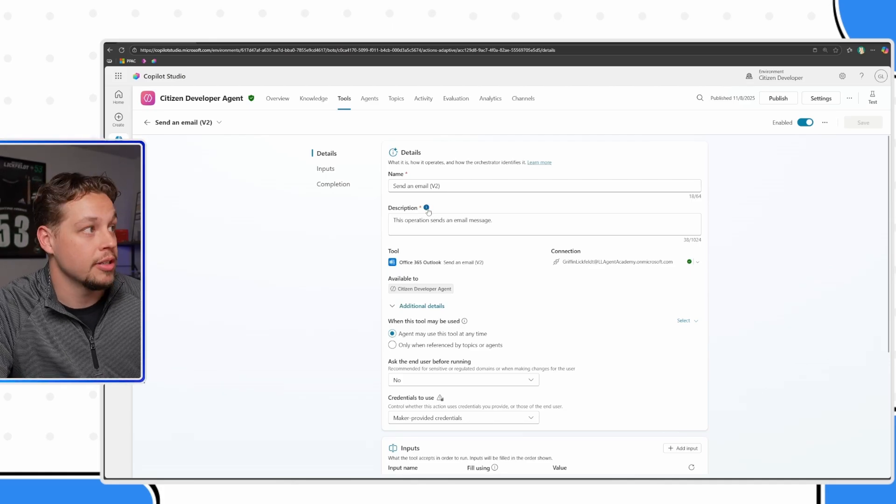
{"action": "mouse_move", "coordinate": [428, 211]}
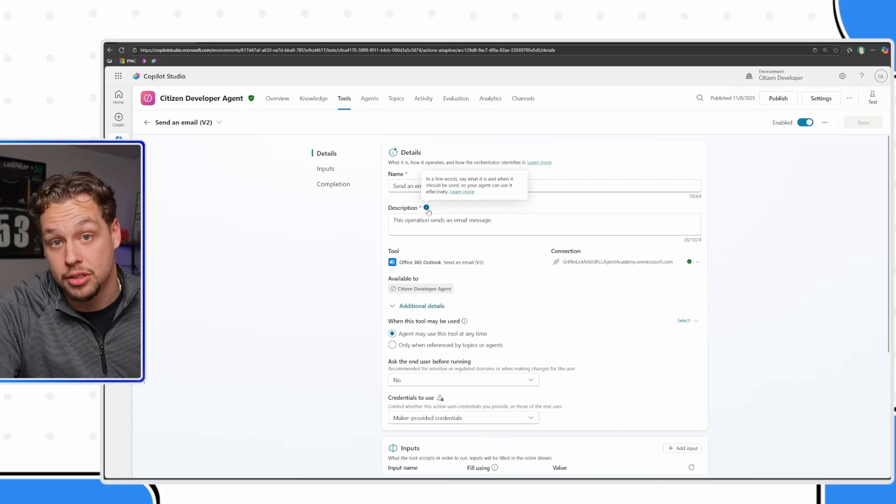
{"action": "left_click", "coordinate": [481, 232]}
{"action": "key", "text": "ctrl+v"}
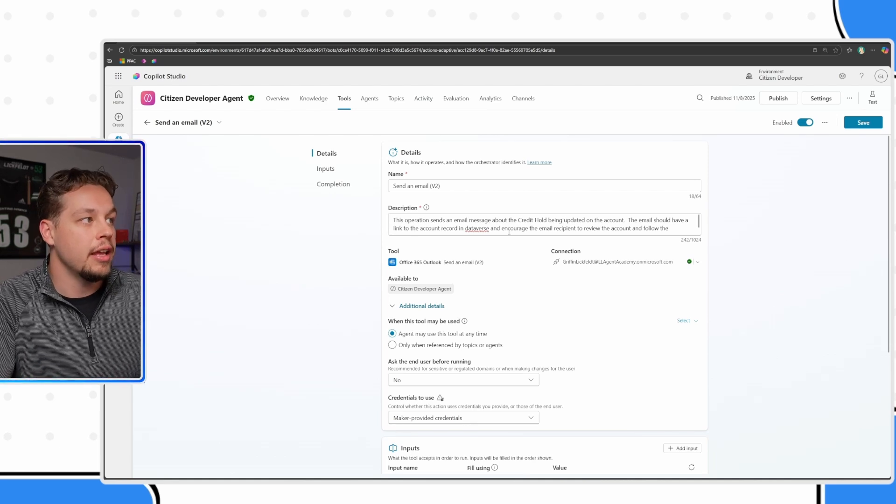
{"action": "scroll", "coordinate": [593, 224], "scroll_direction": "down", "scroll_amount": 1}
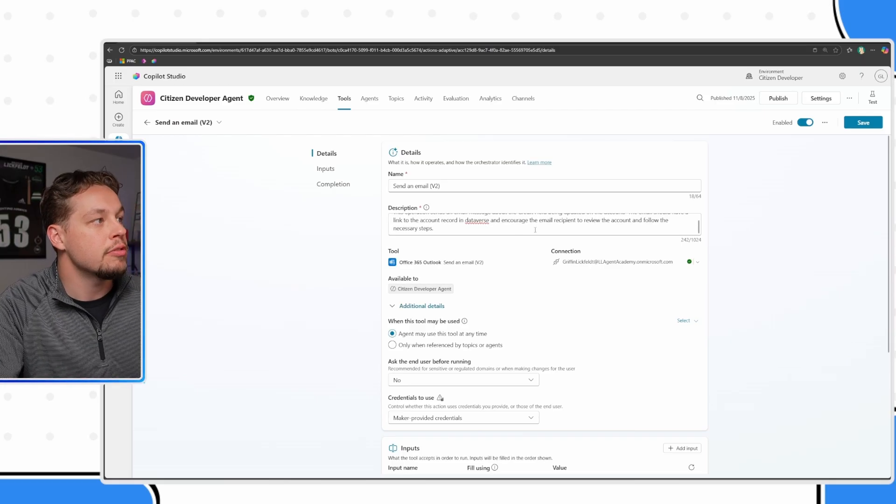
{"action": "scroll", "coordinate": [466, 238], "scroll_direction": "down", "scroll_amount": 1}
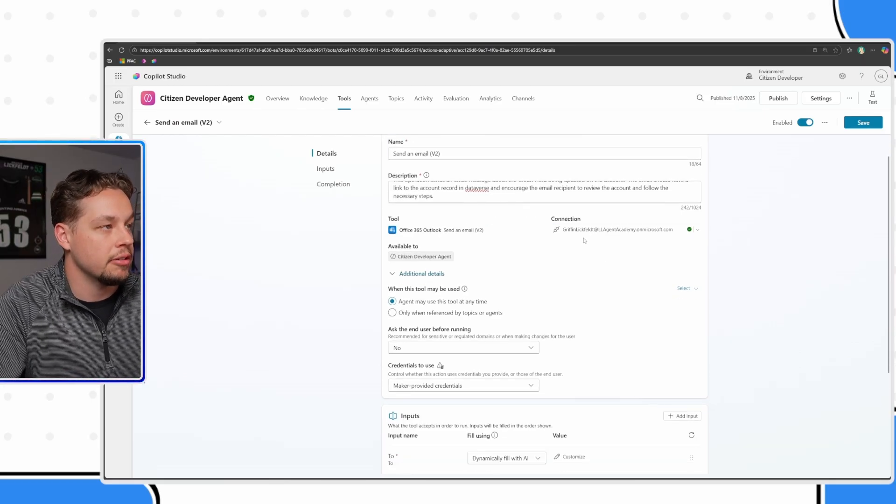
{"action": "scroll", "coordinate": [601, 236], "scroll_direction": "up", "scroll_amount": 1}
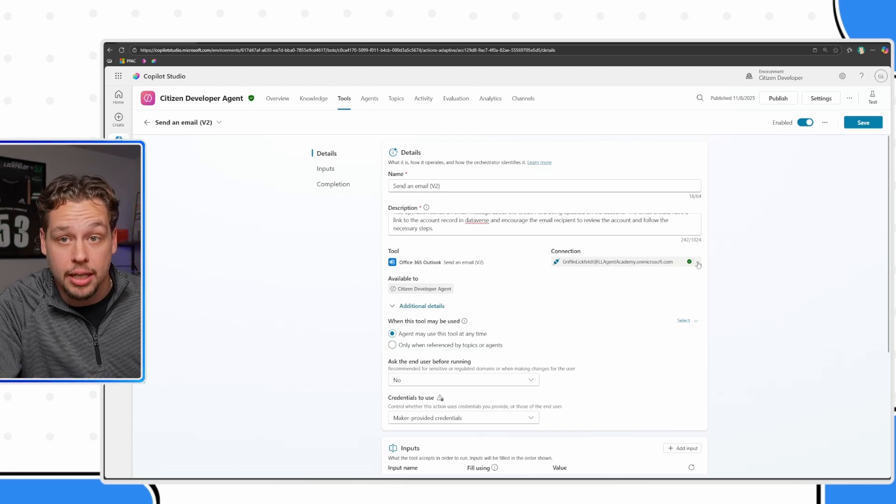
- Allow the email tool only when referenced by topics or agents, keeping "Ask the end user before running" at No
{"action": "scroll", "coordinate": [586, 304], "scroll_direction": "down", "scroll_amount": 1}
{"action": "scroll", "coordinate": [494, 314], "scroll_direction": "down", "scroll_amount": 1}
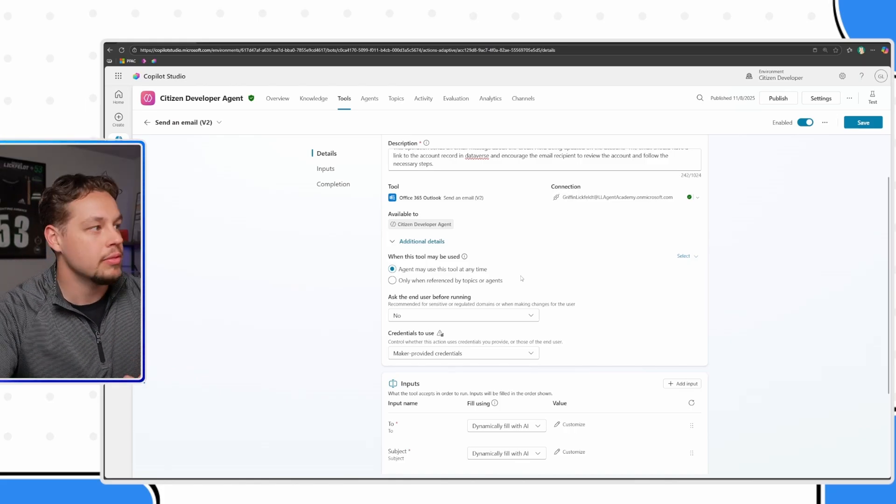
{"action": "left_click", "coordinate": [422, 282]}
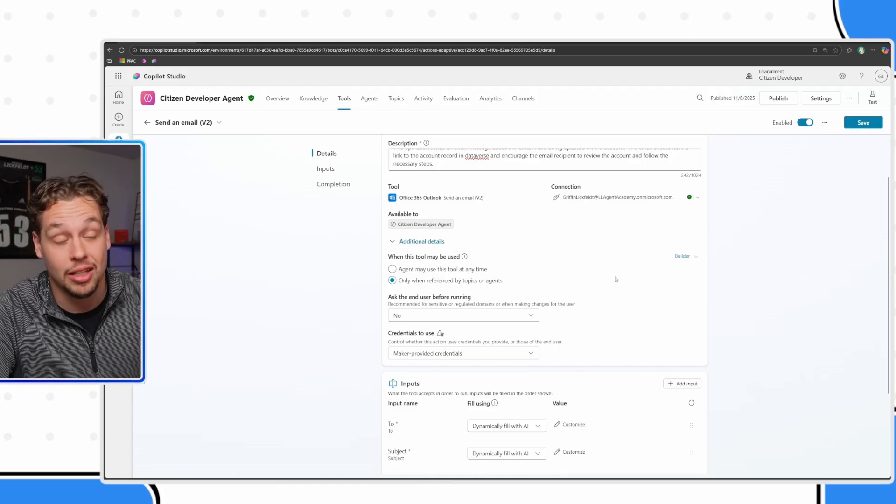
{"action": "left_click", "coordinate": [431, 321]}
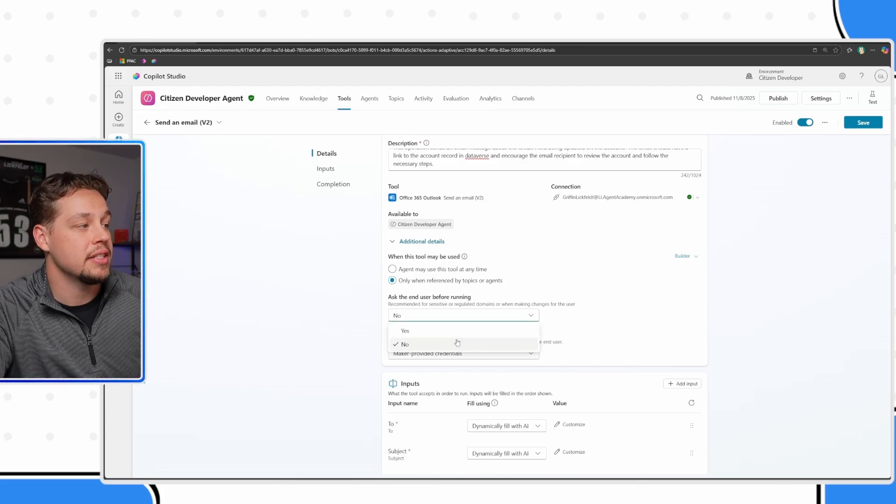
{"action": "left_click", "coordinate": [550, 315]}
{"action": "scroll", "coordinate": [550, 317], "scroll_direction": "down", "scroll_amount": 1}
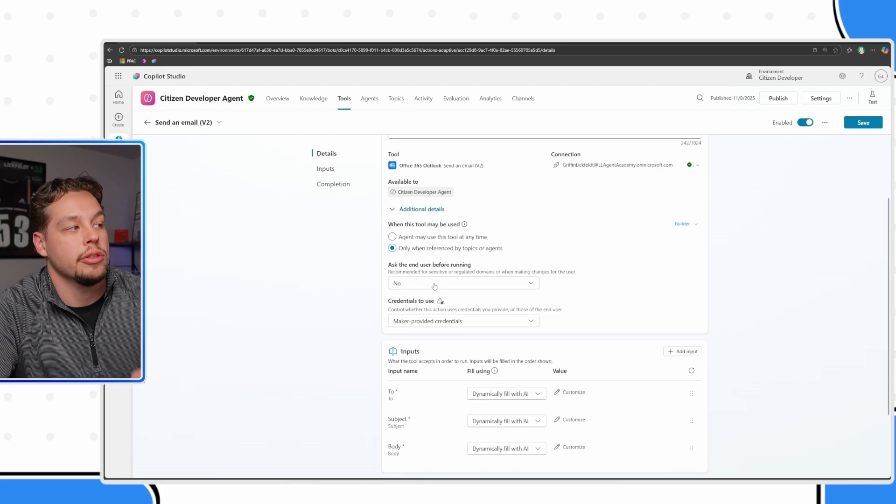
- Fill the email tool's Subject input with the custom value "Account Credit Hold Updated"
{"action": "scroll", "coordinate": [604, 292], "scroll_direction": "down", "scroll_amount": 2}
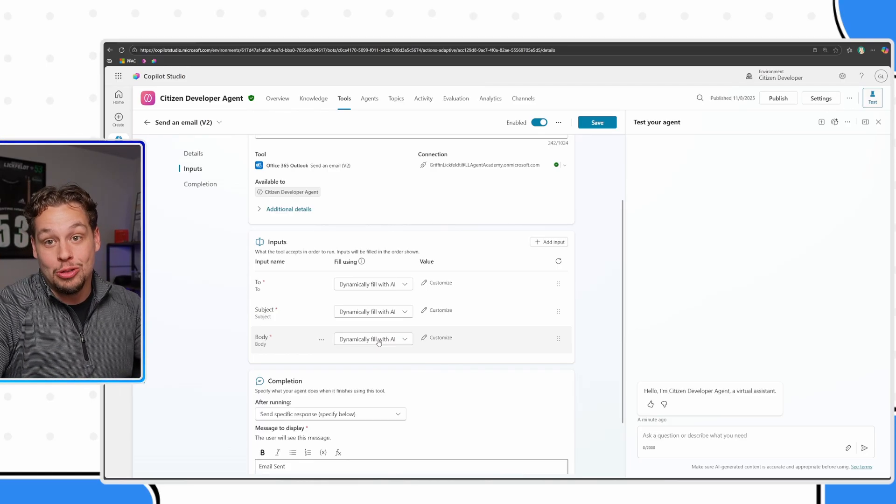
{"action": "left_click", "coordinate": [375, 312]}
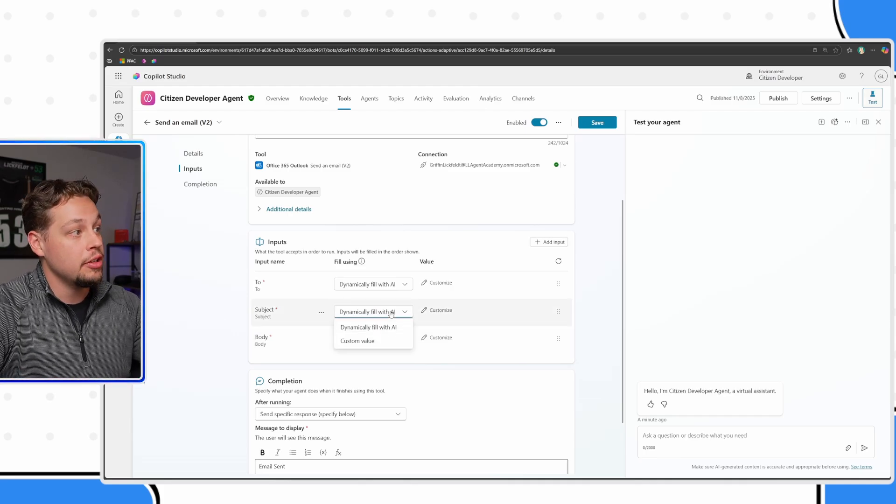
{"action": "left_click", "coordinate": [373, 341]}
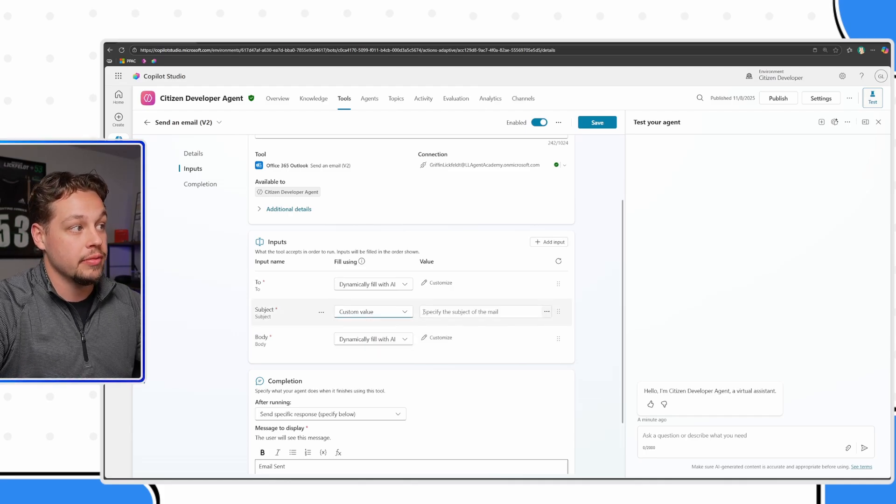
{"action": "left_click", "coordinate": [445, 313]}
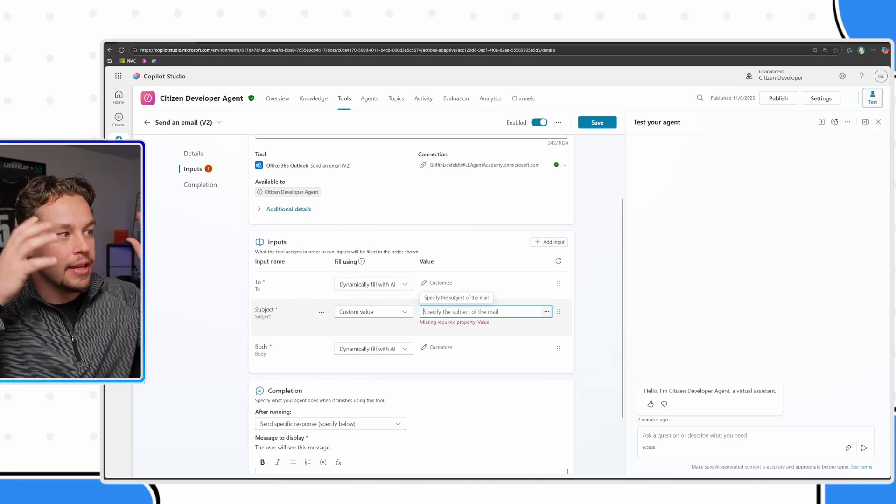
{"action": "type", "text": "Account Credit Hold Updated"}
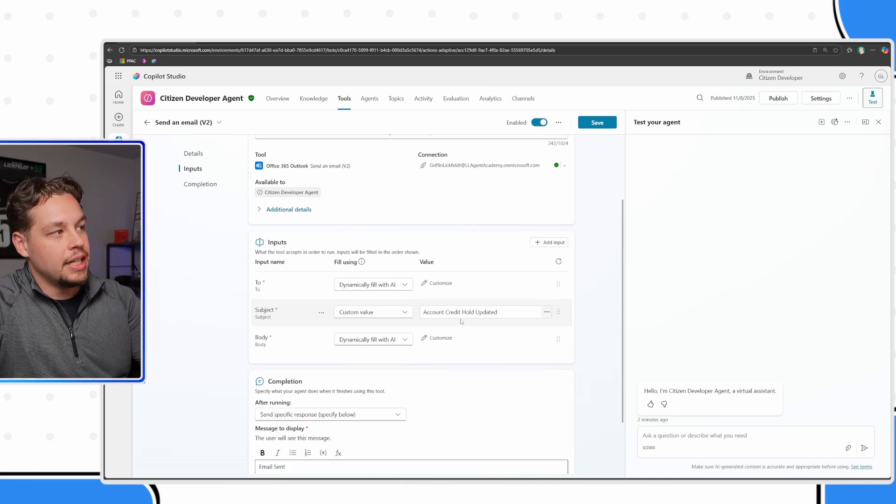
- Expand the email tool's additional details and review its usage, end-user confirmation and credentials settings
{"action": "scroll", "coordinate": [446, 313], "scroll_direction": "up", "scroll_amount": 1}
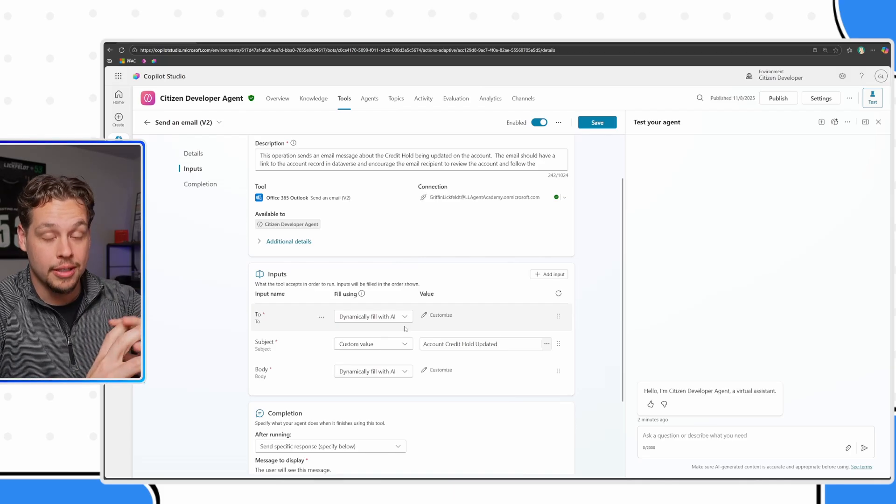
{"action": "scroll", "coordinate": [406, 329], "scroll_direction": "up", "scroll_amount": 2}
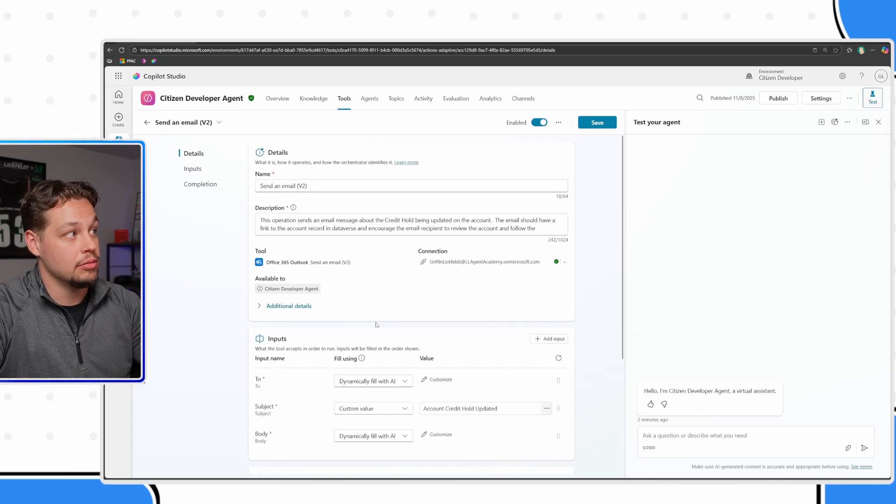
{"action": "left_click", "coordinate": [308, 305]}
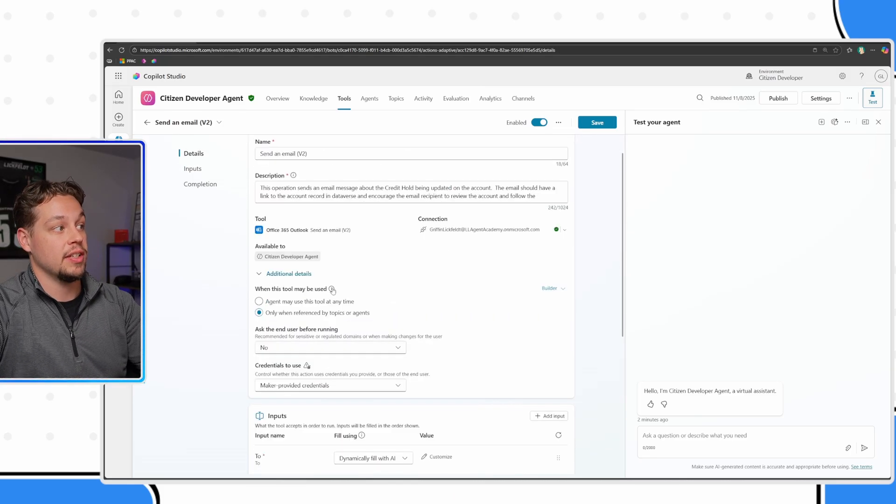
{"action": "scroll", "coordinate": [344, 298], "scroll_direction": "down", "scroll_amount": 1}
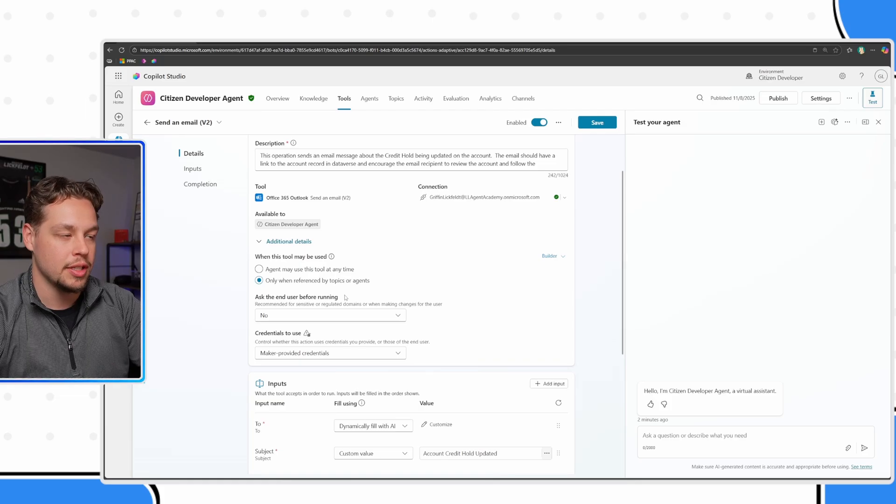
{"action": "scroll", "coordinate": [431, 368], "scroll_direction": "down", "scroll_amount": 2}
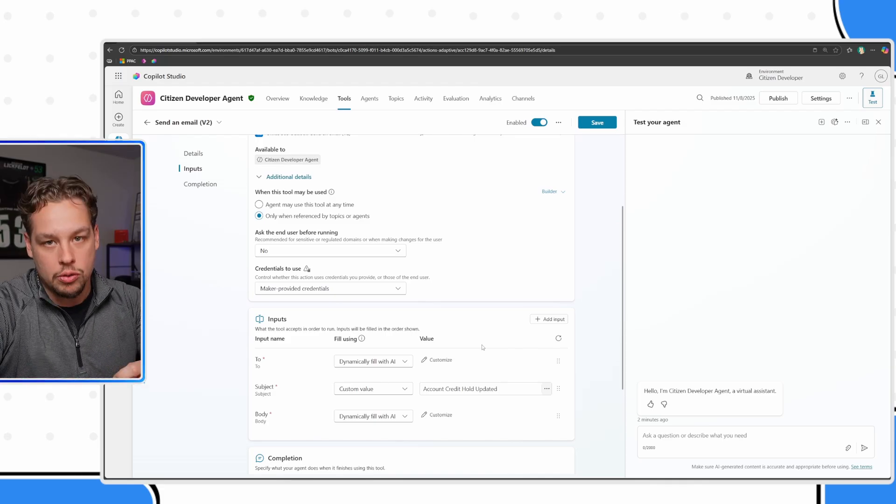
- Fill the Body input with the custom value "Body of Email" and save the email tool
{"action": "scroll", "coordinate": [483, 347], "scroll_direction": "down", "scroll_amount": 3}
{"action": "left_click", "coordinate": [376, 329]}
{"action": "left_click", "coordinate": [379, 358]}
{"action": "left_click", "coordinate": [447, 329]}
{"action": "type", "text": "Body"}
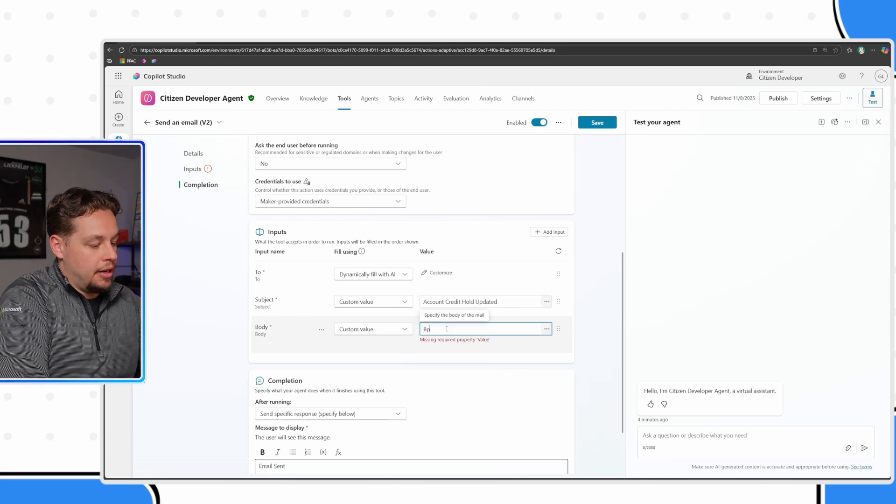
{"action": "key", "text": "BackSpace"}
{"action": "key", "text": "BackSpace"}
{"action": "key", "text": "BackSpace"}
{"action": "type", "text": "ody"}
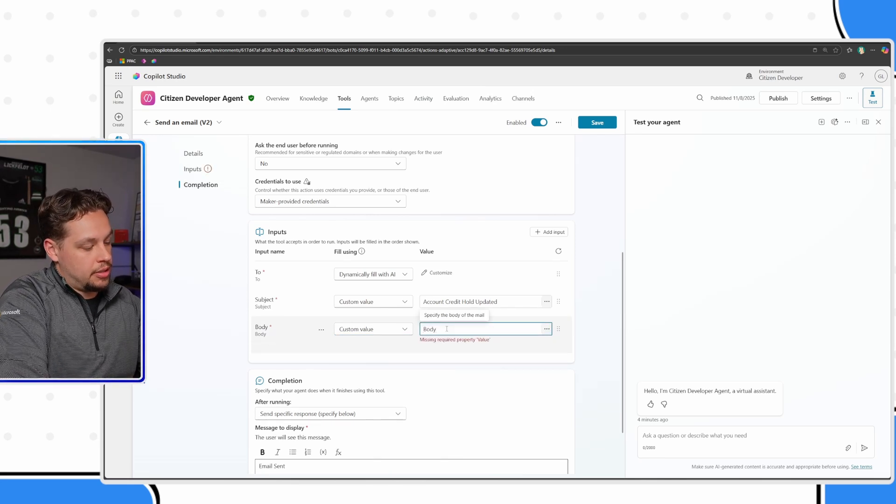
{"action": "type", "text": " of Email"}
{"action": "scroll", "coordinate": [379, 369], "scroll_direction": "down", "scroll_amount": 2}
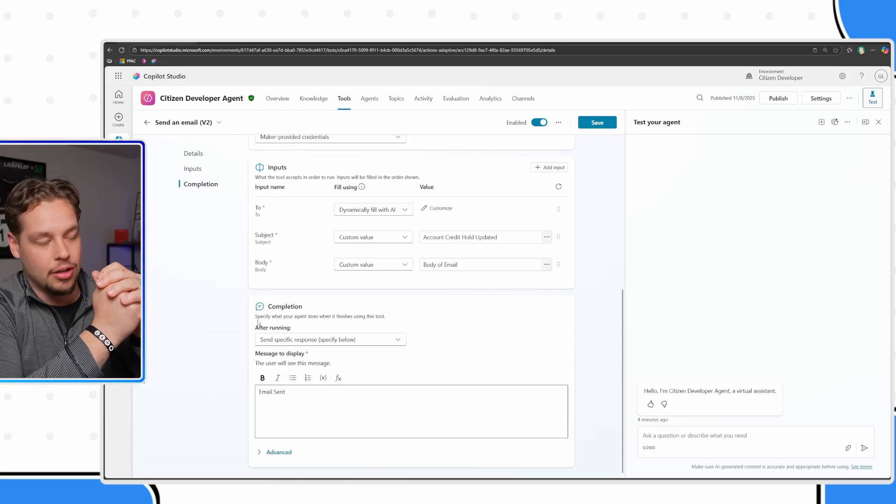
{"action": "left_click", "coordinate": [597, 122]}
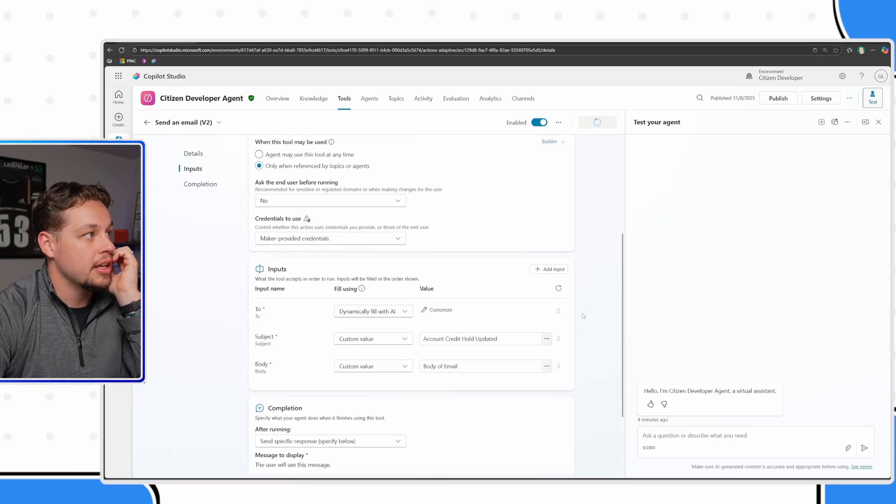
- Add the Send an email (V2) tool to the Account Credit Review topic after the "Account Updated." message
{"action": "left_click", "coordinate": [395, 100]}
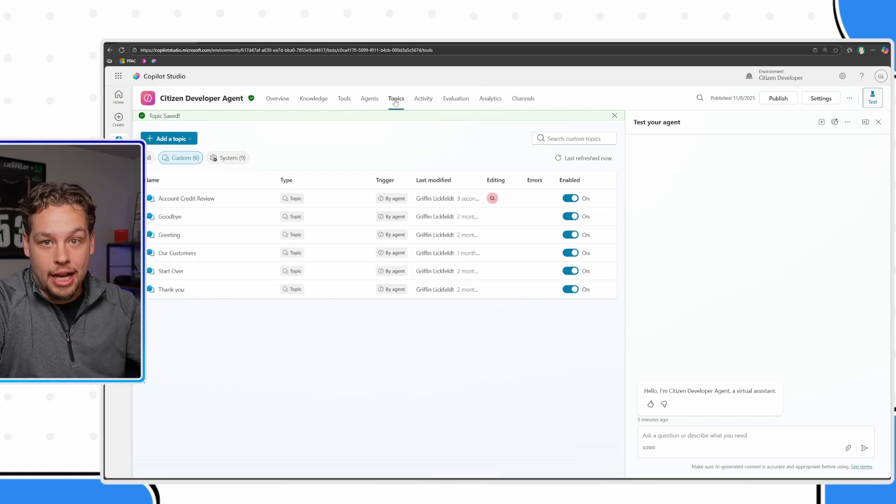
{"action": "left_click", "coordinate": [178, 198]}
{"action": "scroll", "coordinate": [406, 462], "scroll_direction": "down", "scroll_amount": 3}
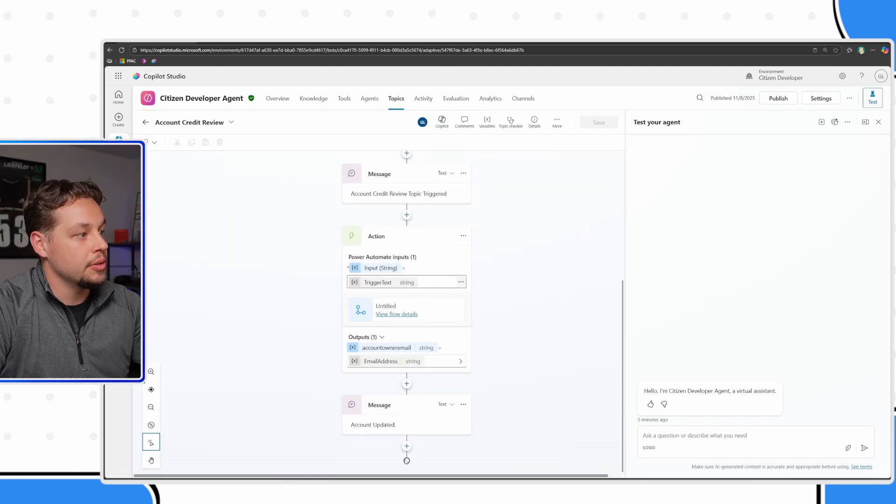
{"action": "left_click", "coordinate": [406, 445]}
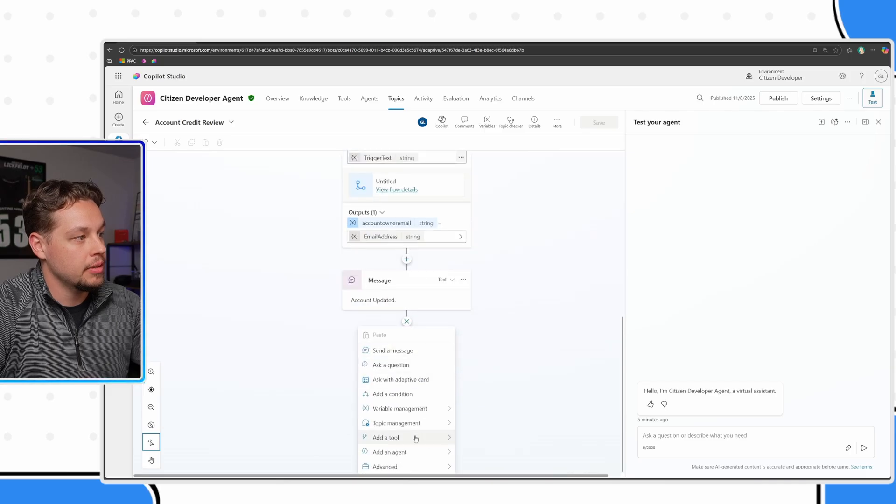
{"action": "mouse_move", "coordinate": [416, 438]}
{"action": "left_click", "coordinate": [550, 277]}
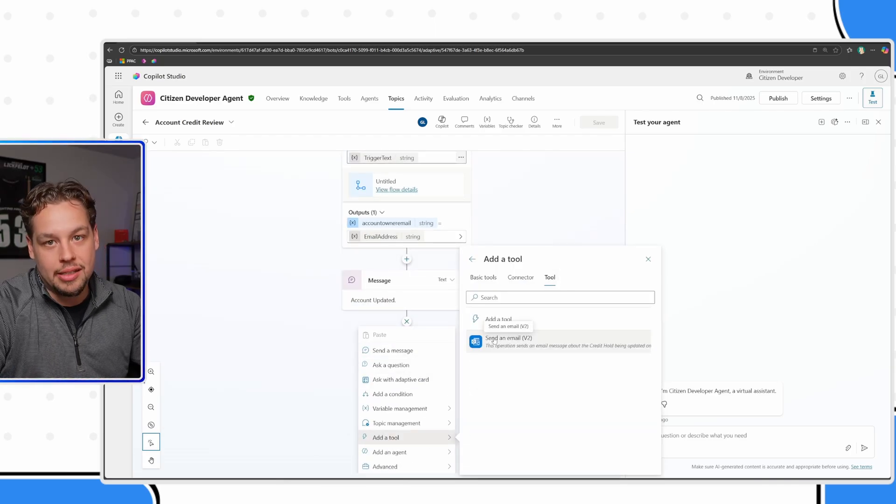
{"action": "left_click", "coordinate": [493, 340]}
- Override the email tool's To input with the EmailAddress variable and save the topic
{"action": "left_click", "coordinate": [436, 393]}
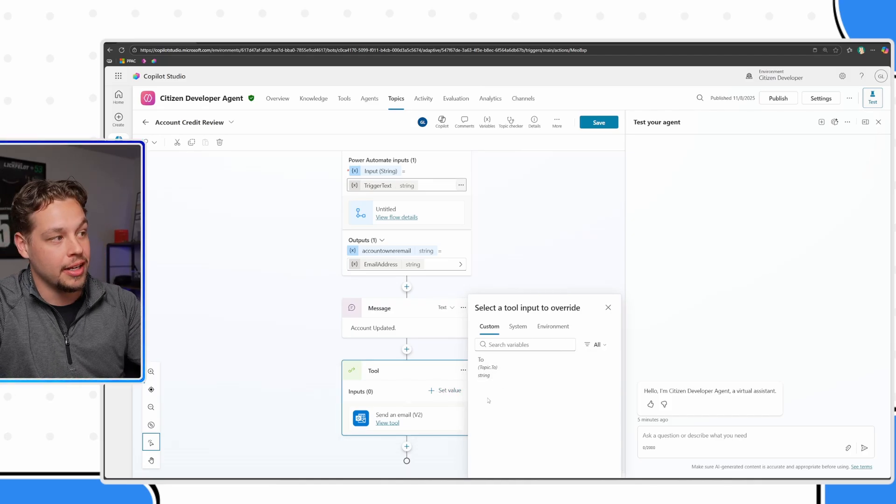
{"action": "left_click", "coordinate": [501, 376]}
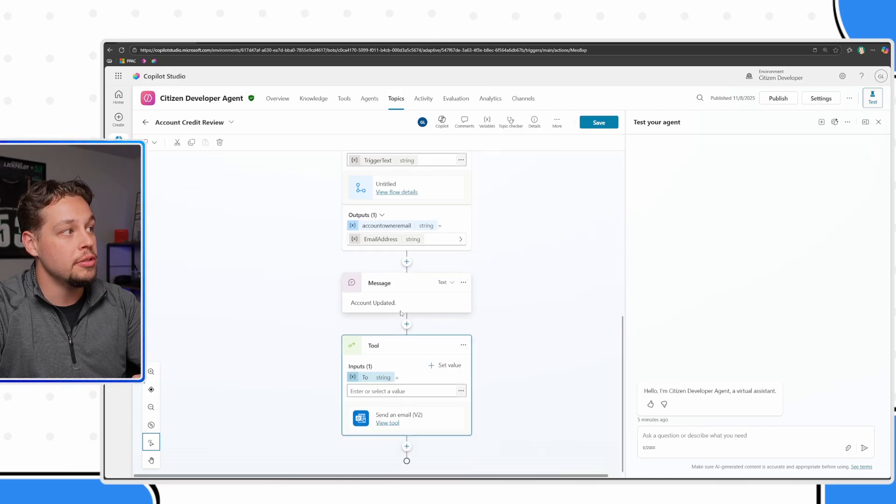
{"action": "scroll", "coordinate": [401, 317], "scroll_direction": "up", "scroll_amount": 1}
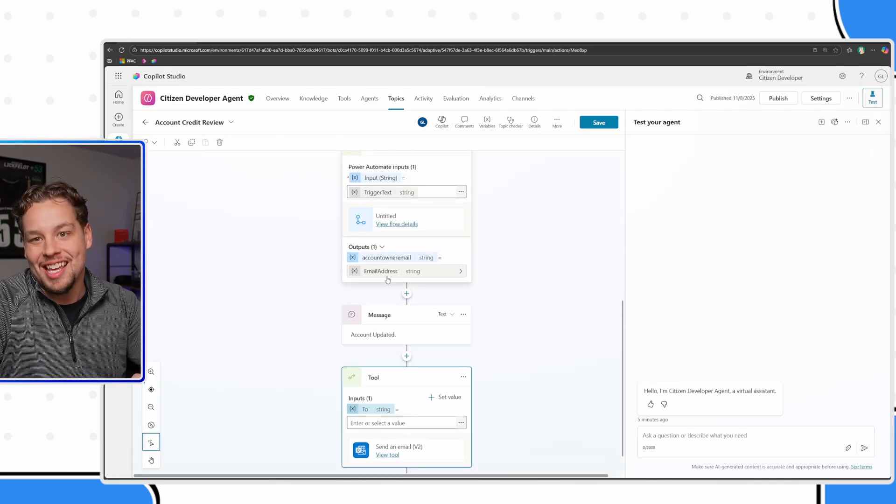
{"action": "scroll", "coordinate": [376, 268], "scroll_direction": "down", "scroll_amount": 1}
{"action": "scroll", "coordinate": [401, 289], "scroll_direction": "up", "scroll_amount": 3}
{"action": "scroll", "coordinate": [421, 302], "scroll_direction": "down", "scroll_amount": 4}
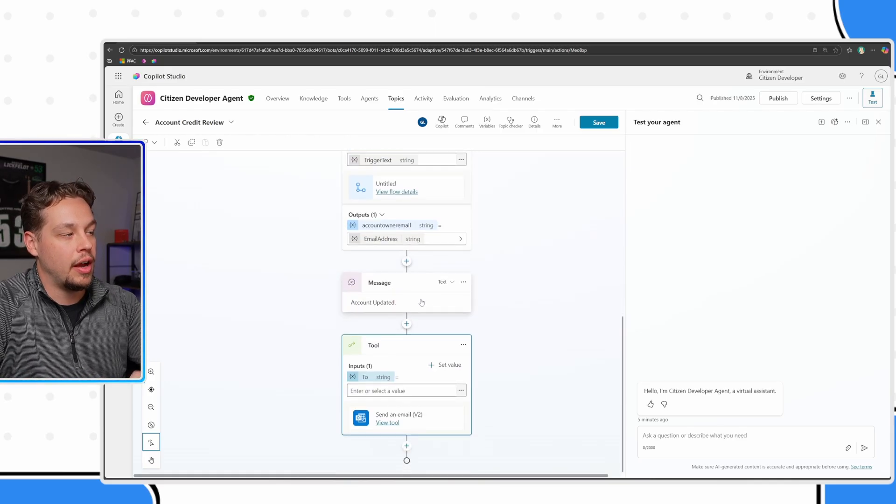
{"action": "left_click", "coordinate": [461, 391]}
{"action": "left_click", "coordinate": [507, 370]}
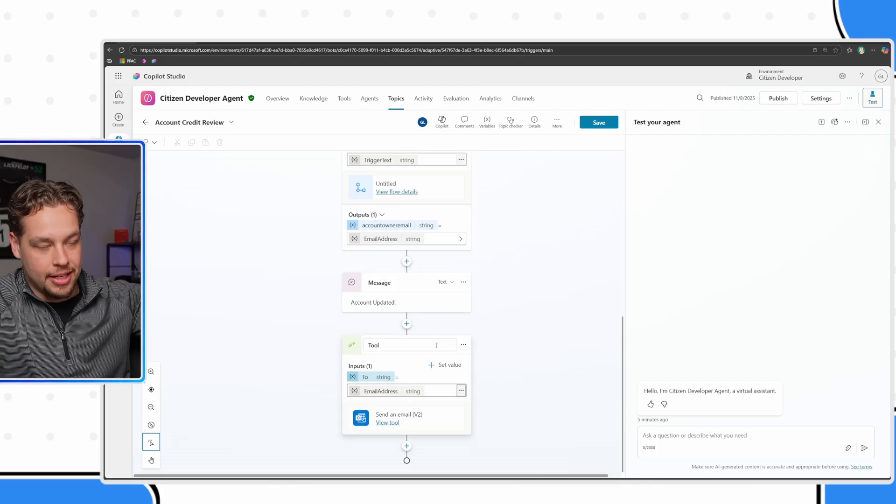
{"action": "left_click", "coordinate": [594, 125]}
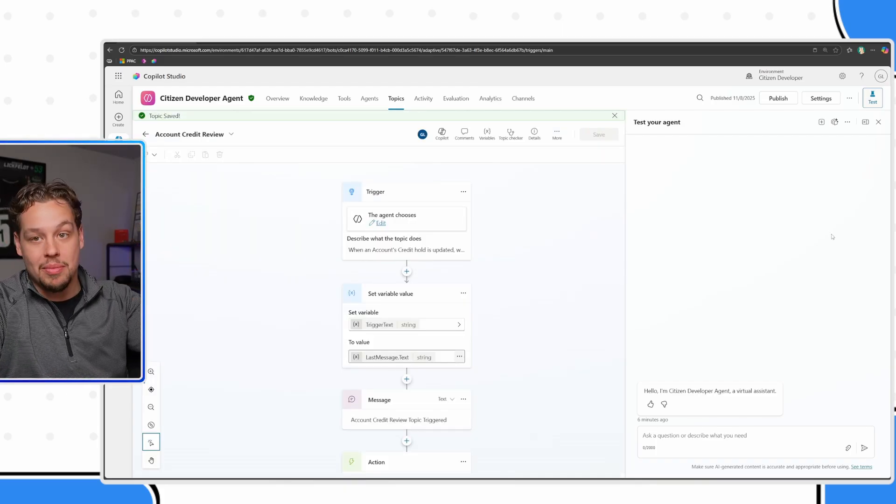
- Start a new test session and test the Account | Modified Credit Hold trigger with the Nov 26, 01:26 PM instance
{"action": "left_click", "coordinate": [821, 122]}
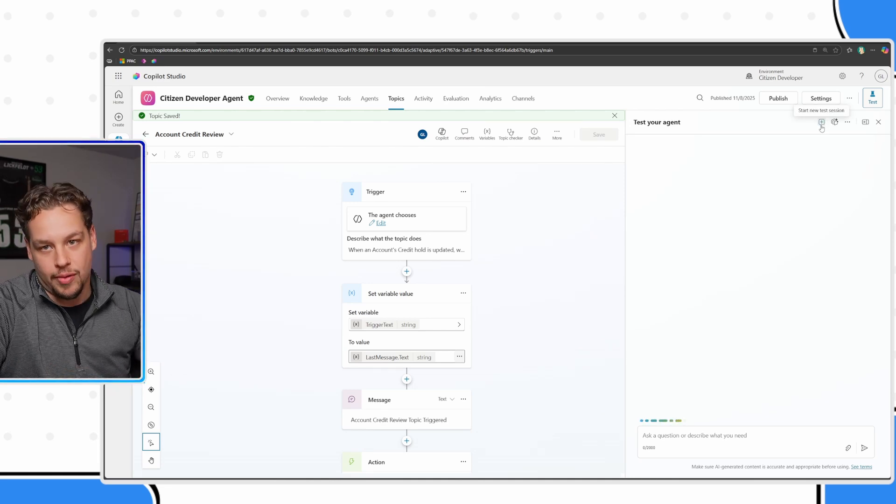
{"action": "scroll", "coordinate": [560, 300], "scroll_direction": "down", "scroll_amount": 6}
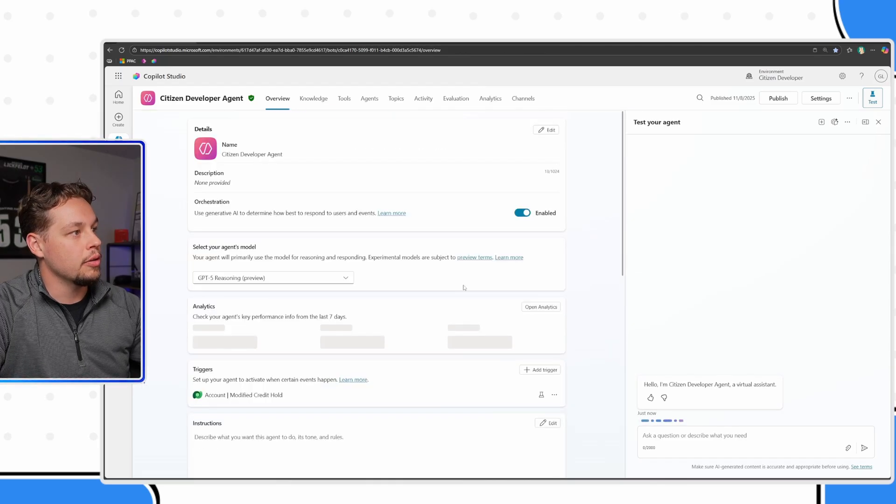
{"action": "scroll", "coordinate": [465, 287], "scroll_direction": "down", "scroll_amount": 3}
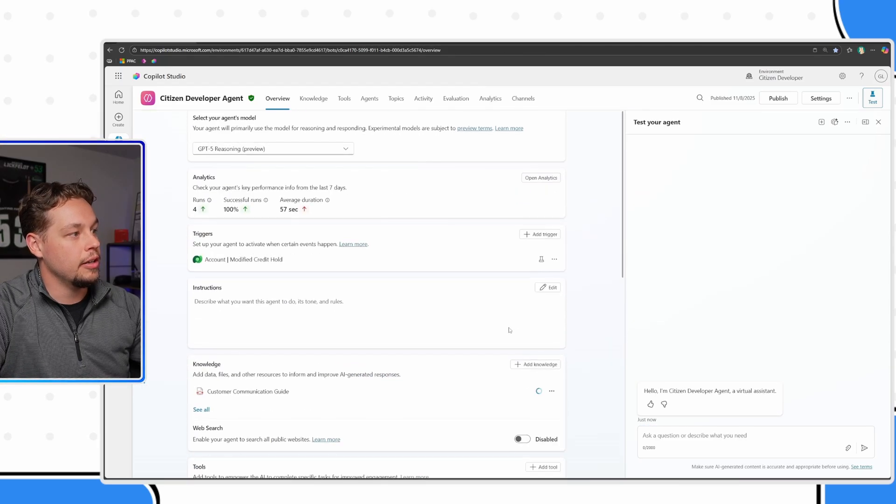
{"action": "left_click", "coordinate": [541, 259]}
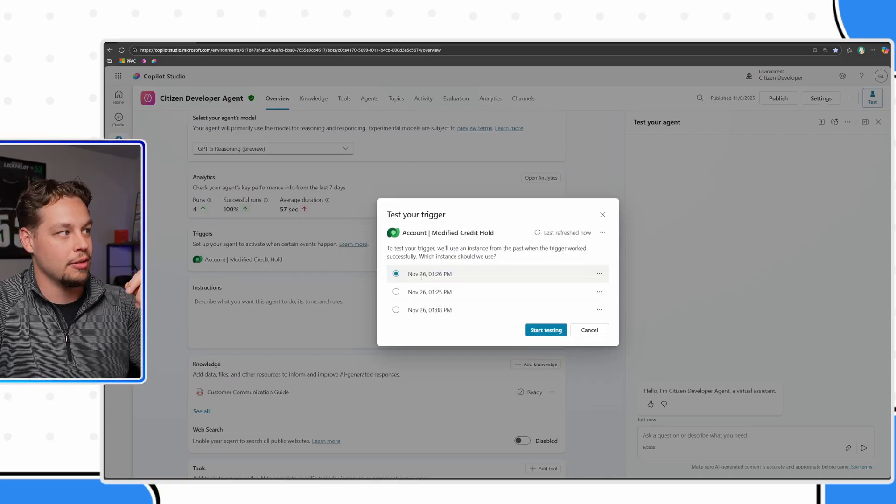
{"action": "left_click", "coordinate": [546, 331]}
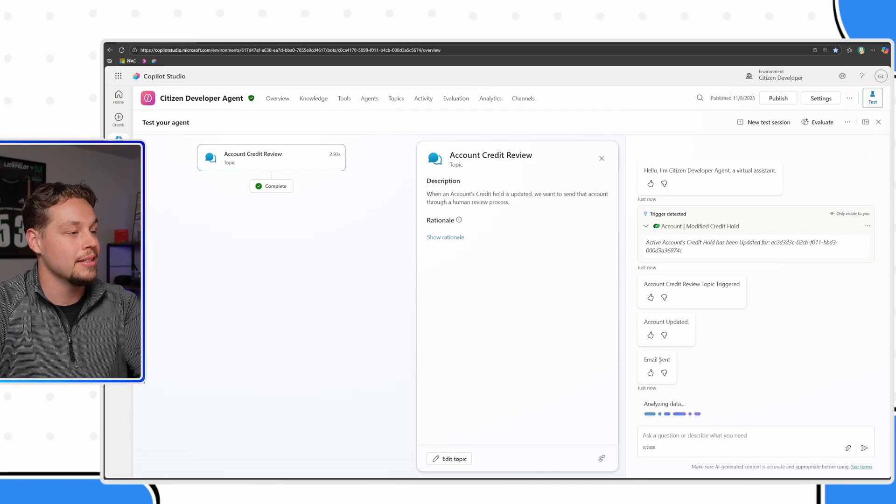
- Open a new browser tab
{"action": "left_click", "coordinate": [362, 42]}
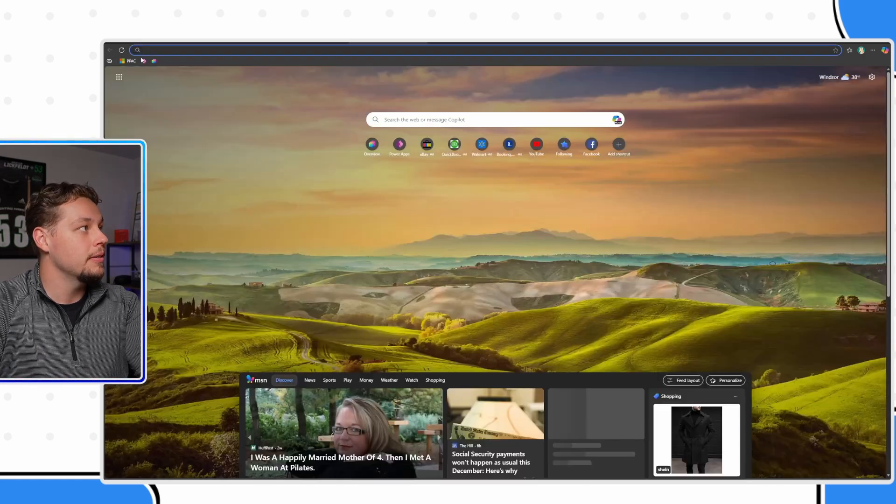